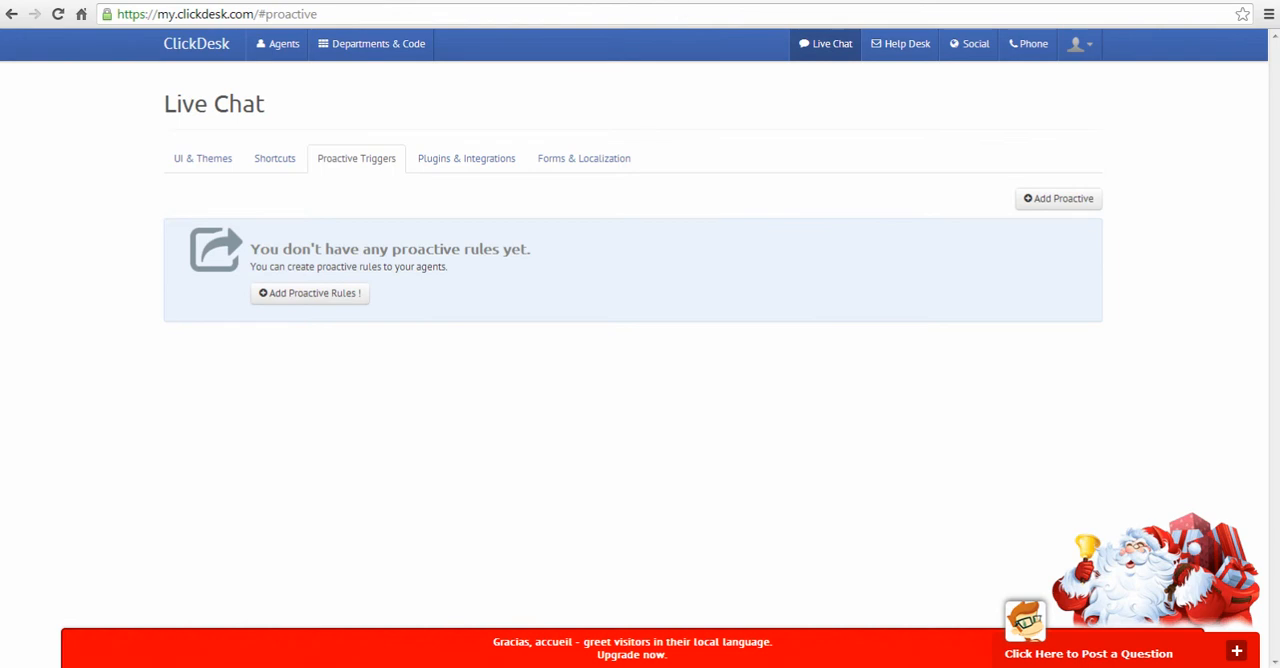
Step: Switch to the strategy coaching website to view its home page and chat widget, and return to the ClickDesk proactive triggers
left_click(689, 0)
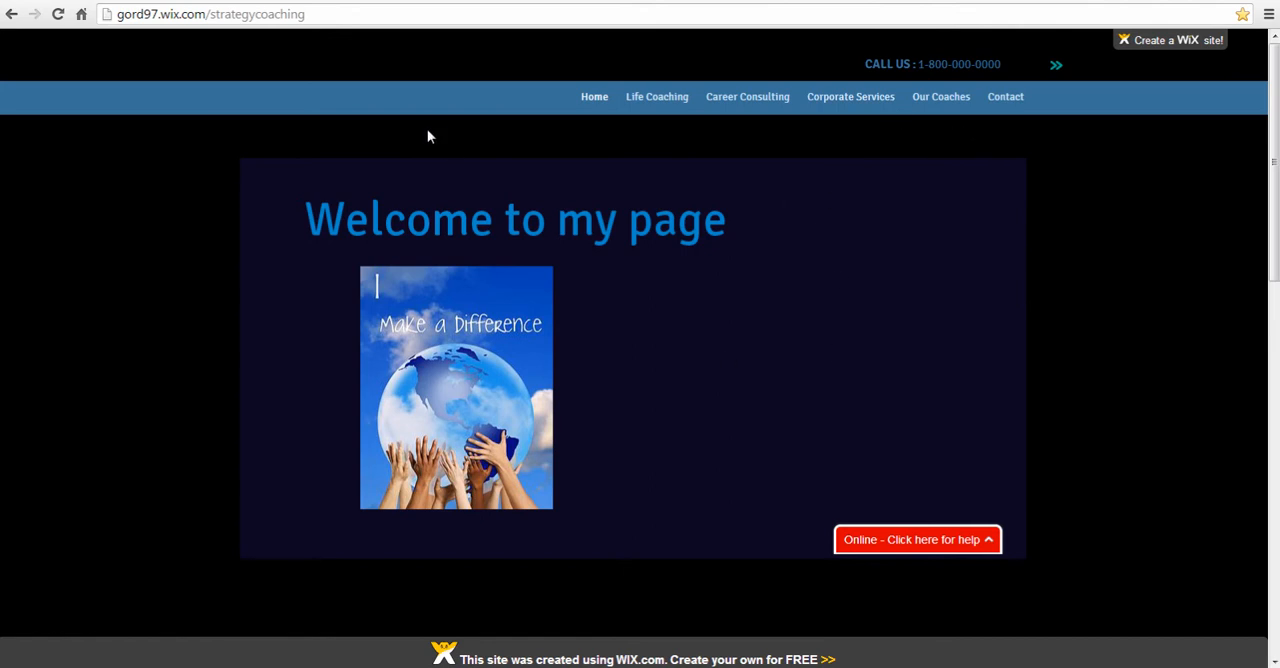
left_click(363, 0)
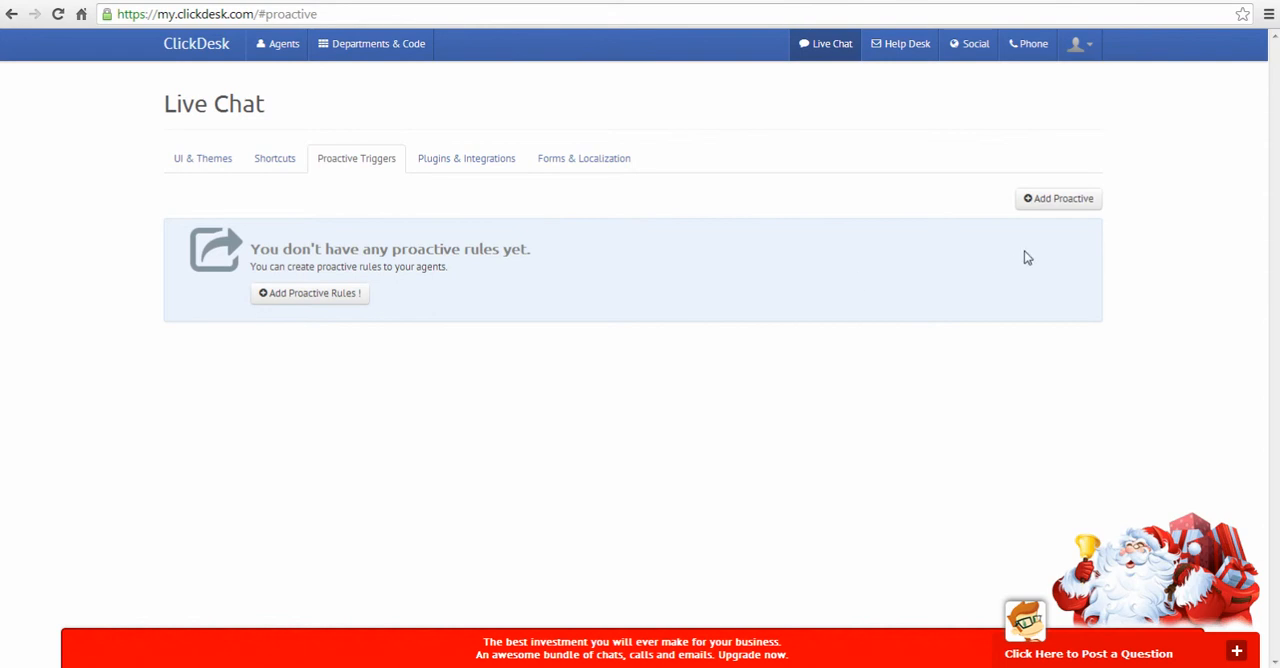
left_click(1063, 204)
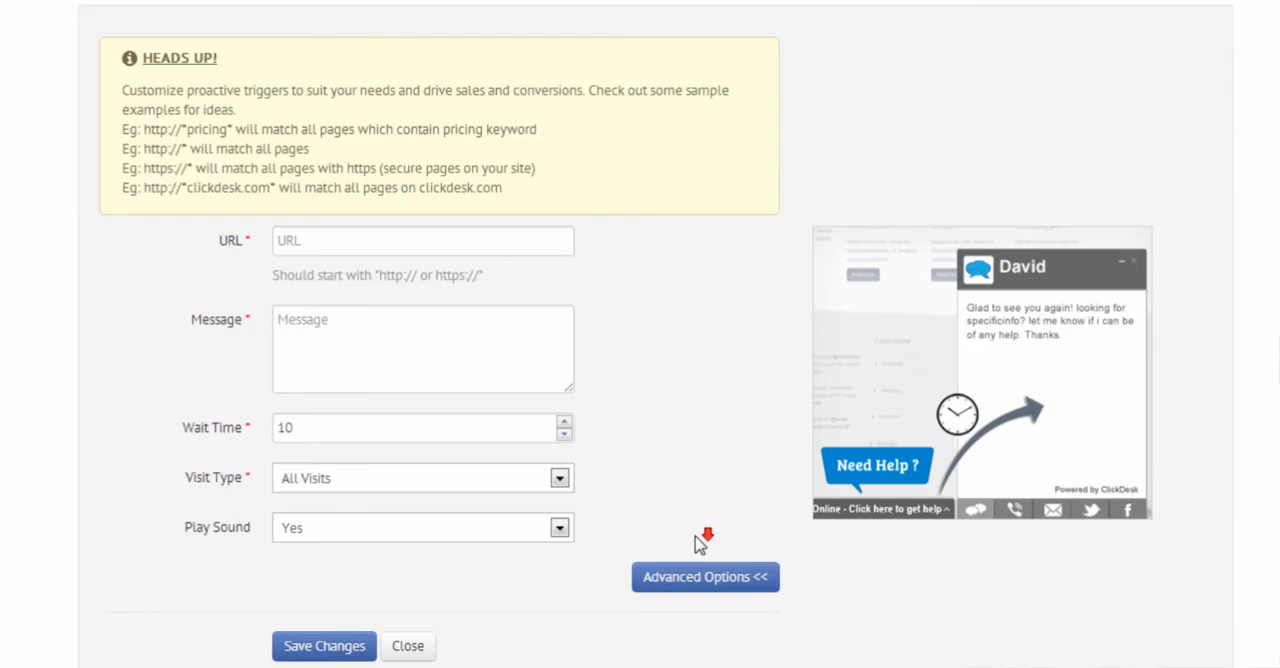
left_click(290, 238)
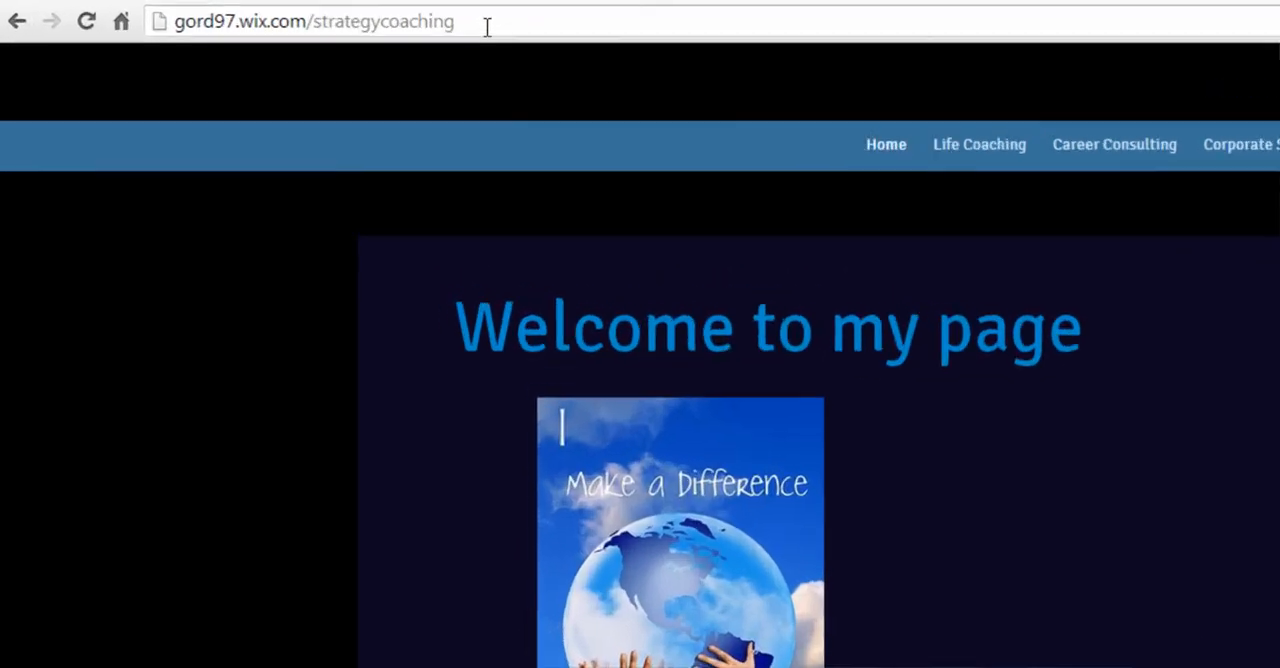
left_click(326, 14)
left_click_drag(997, 48, 400, 50)
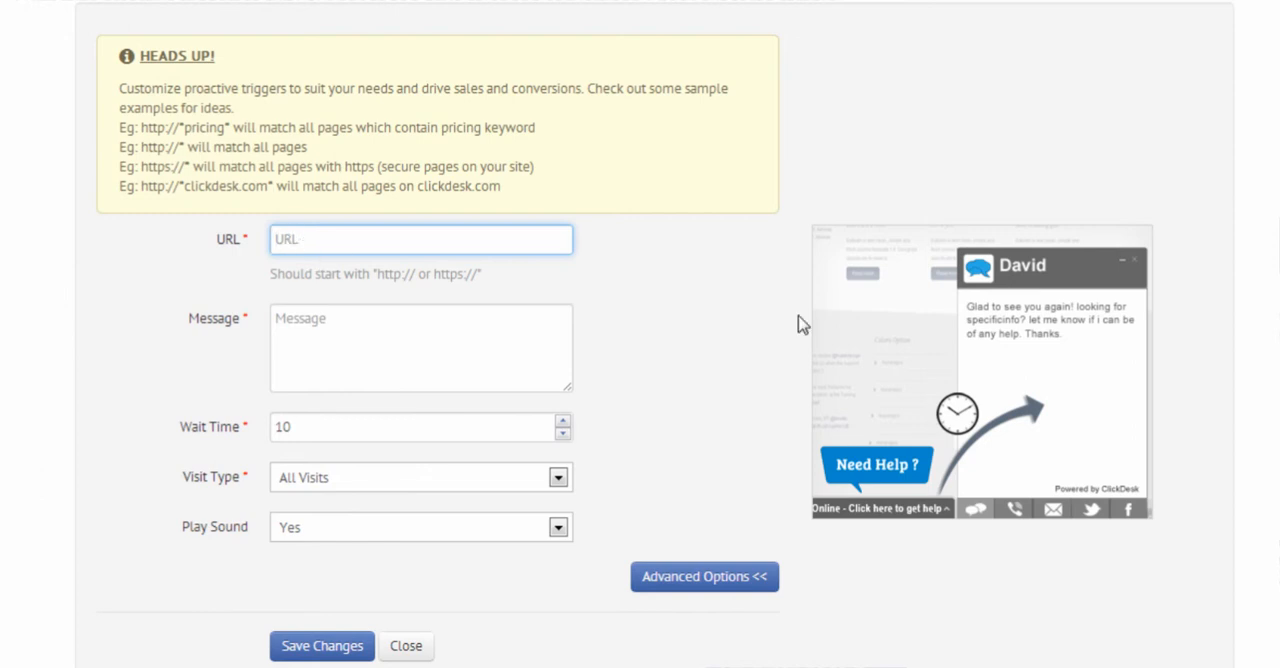
type("http://*")
key("Tab")
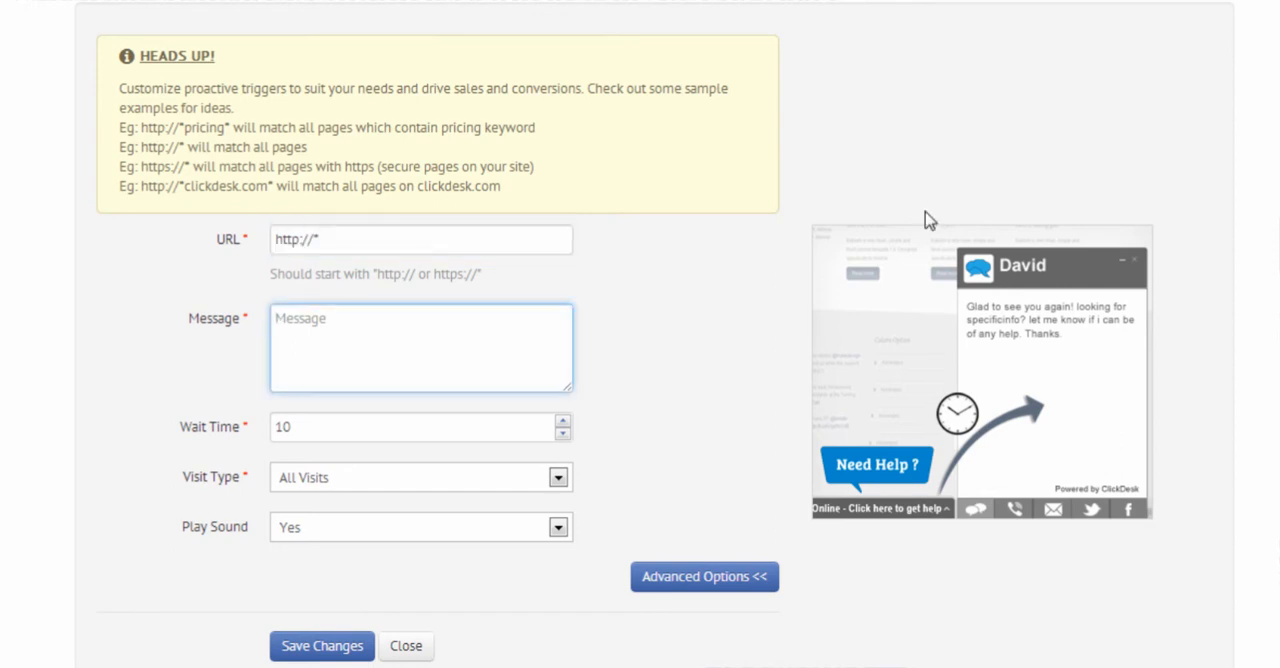
type("Thanks for visiting our site. Is there anything i can do to help?")
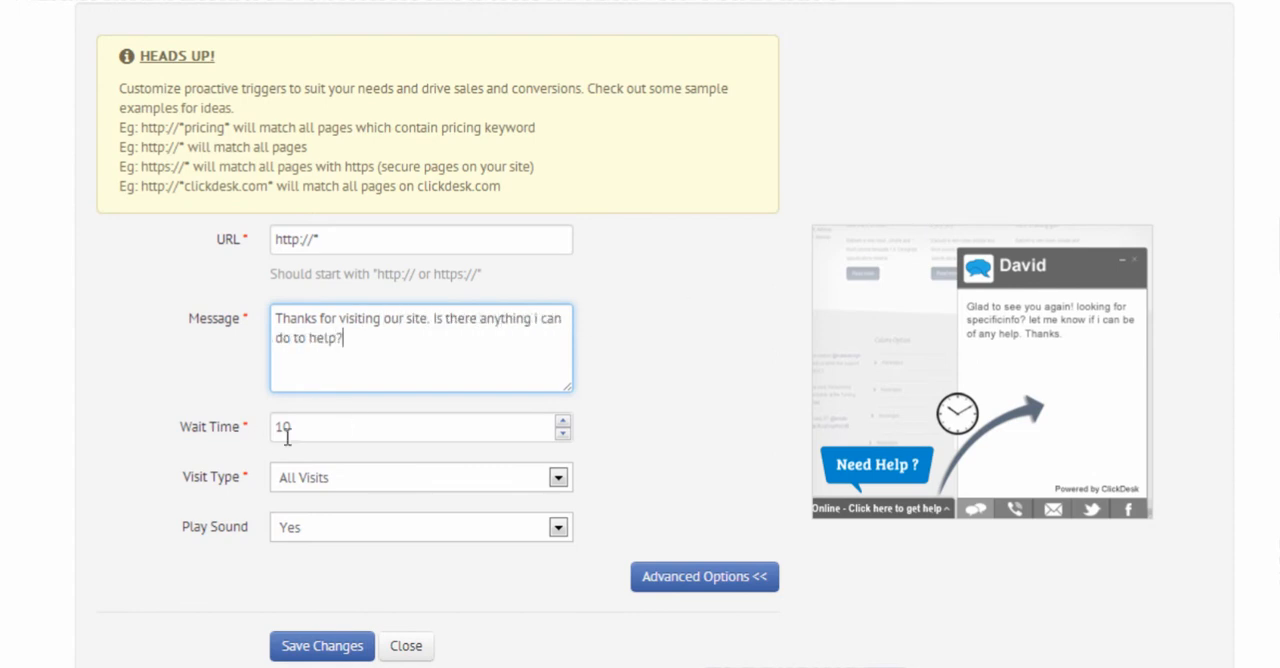
Step: Set the proactive rule's wait time to 4 and its visit type to First Visit
left_click(563, 438)
left_click(563, 438)
left_click(563, 438)
left_click(563, 438)
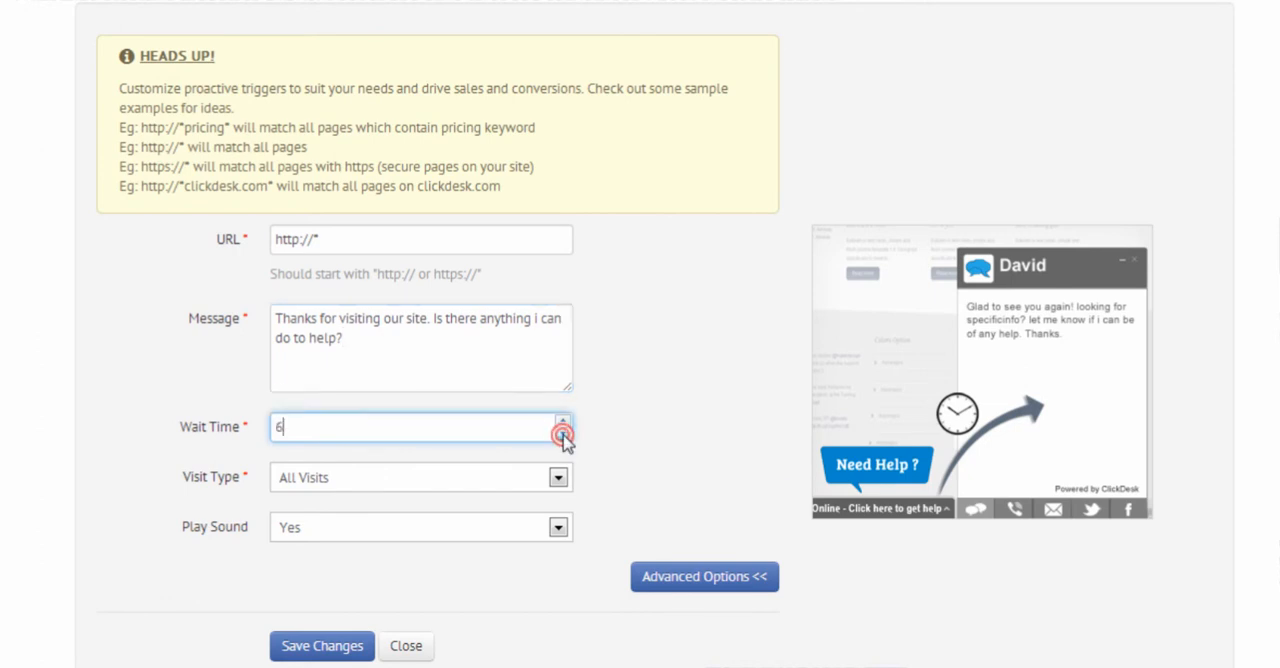
left_click(563, 438)
left_click(563, 438)
left_click(559, 479)
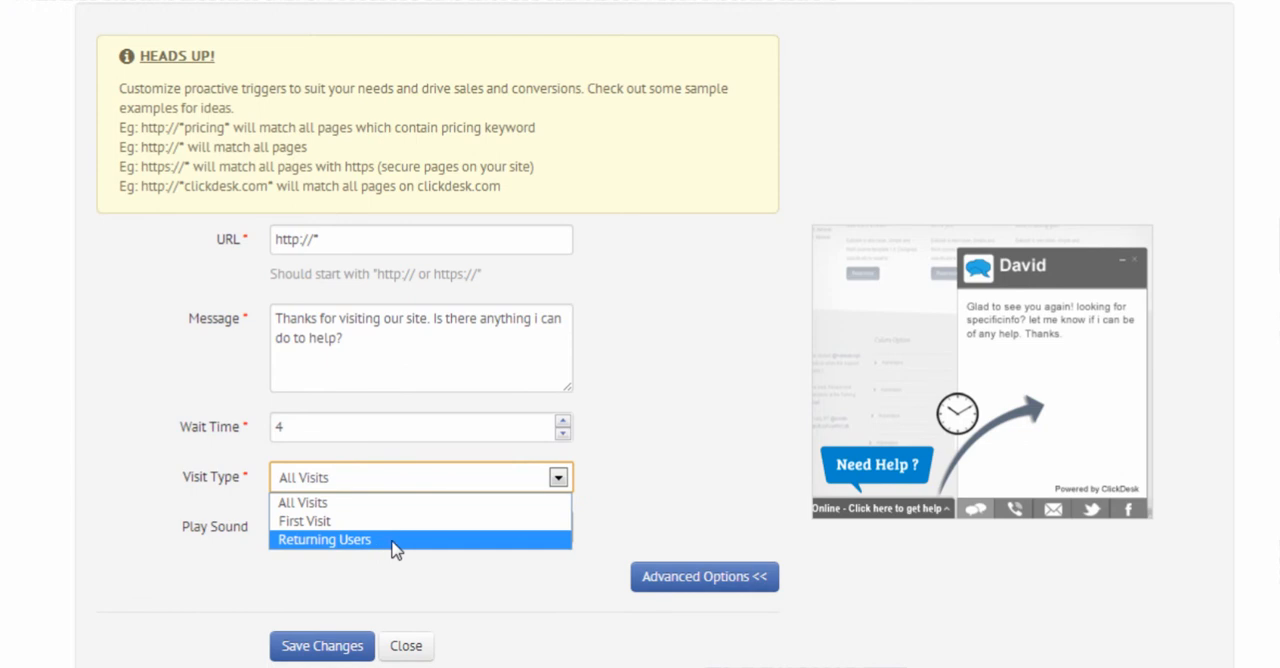
left_click(320, 522)
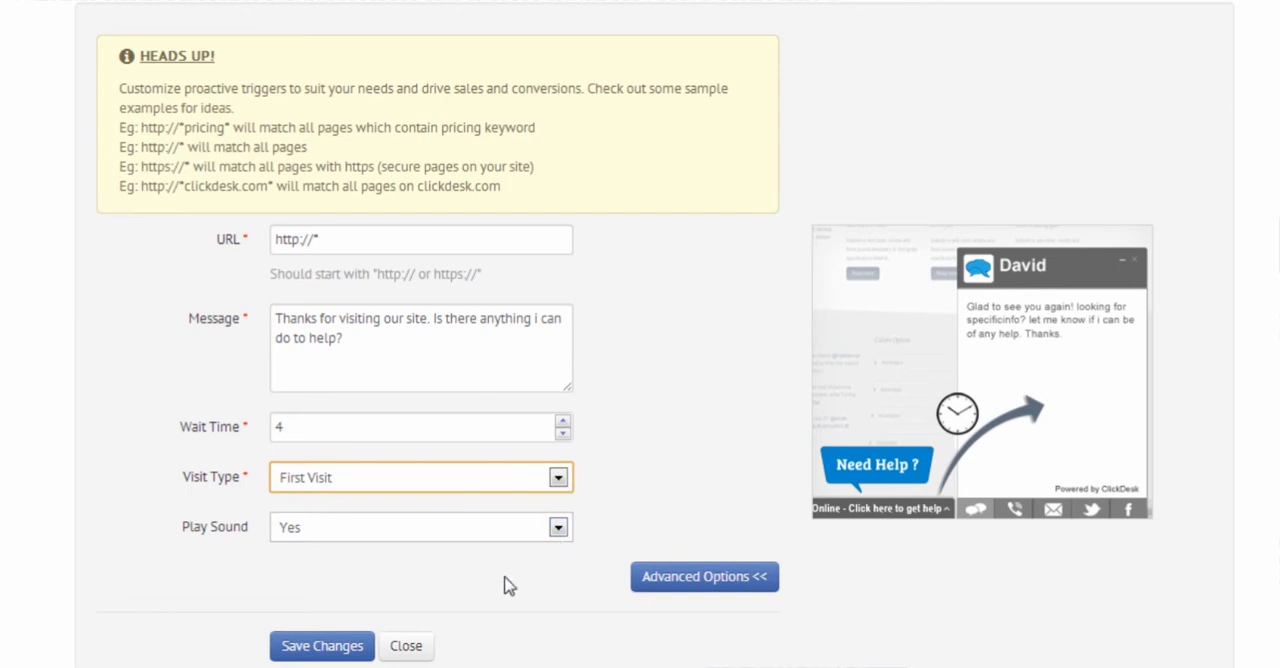
Step: Set the rule's advanced options to frequency Every Time, country All and referrer All
left_click(703, 580)
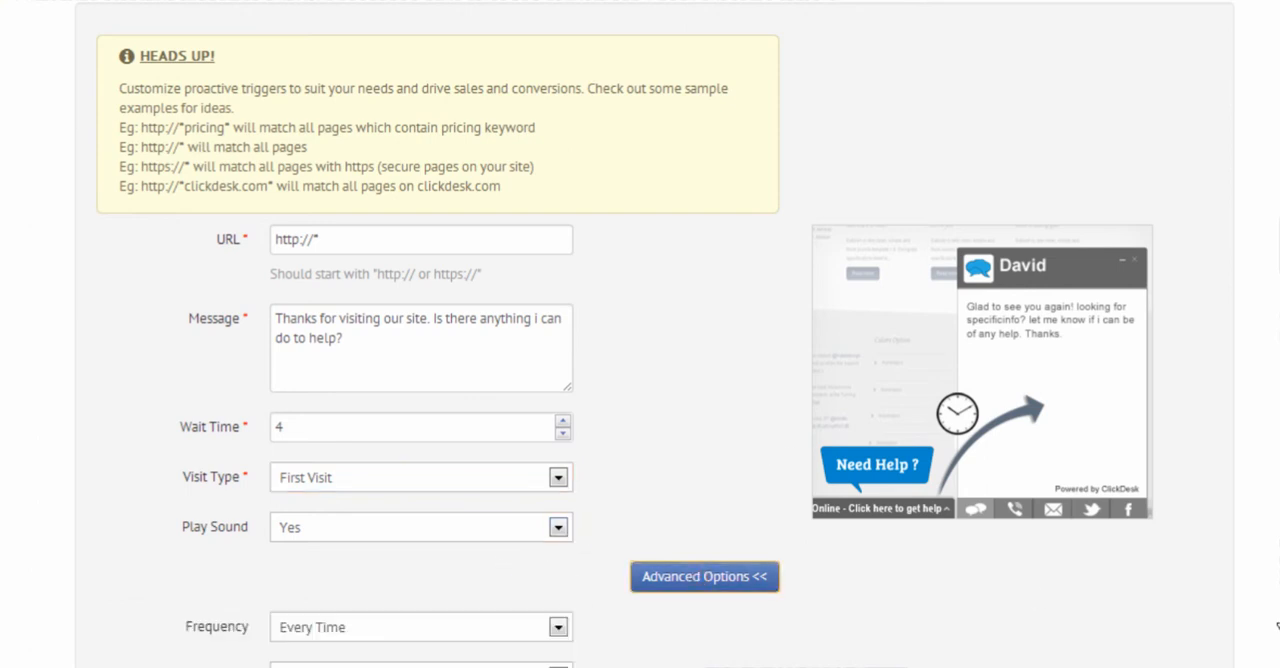
scroll(826, 491, "down", 3)
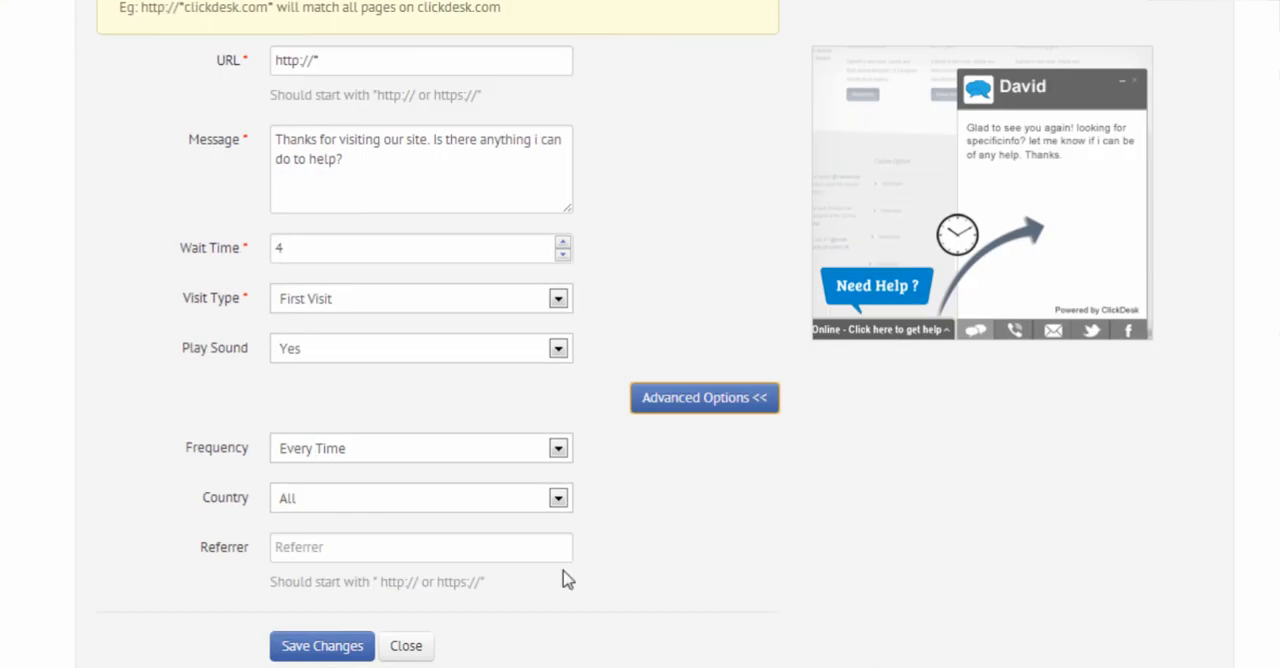
left_click(558, 450)
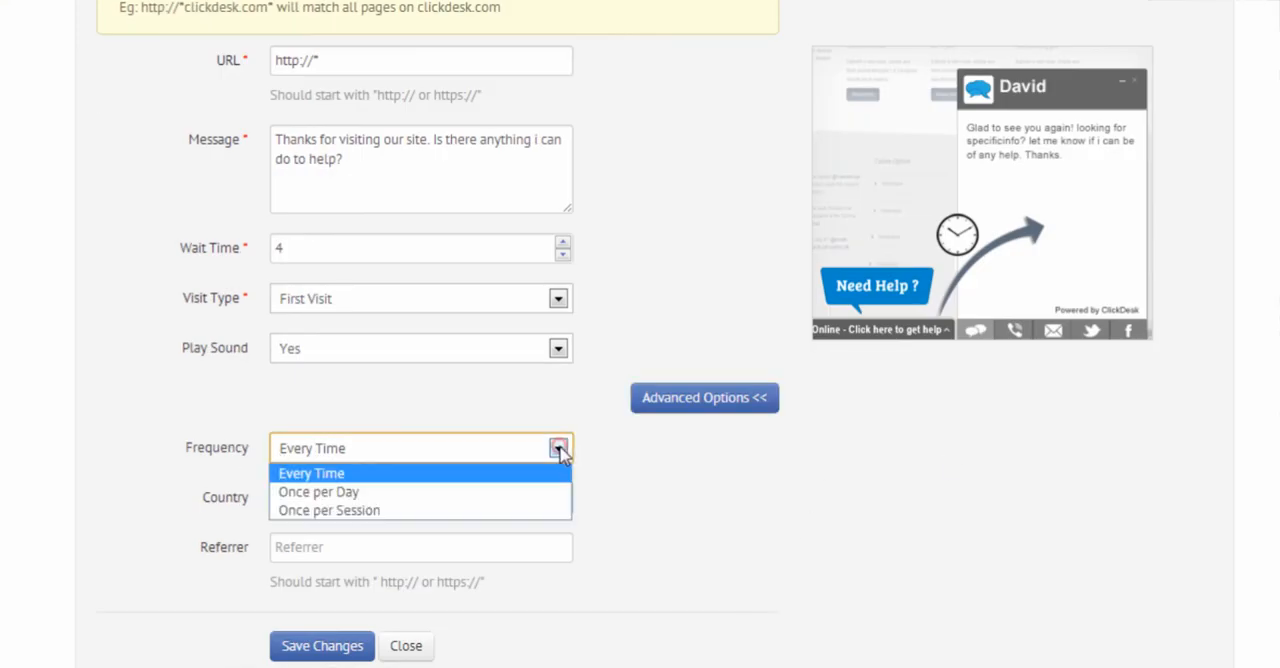
left_click(373, 476)
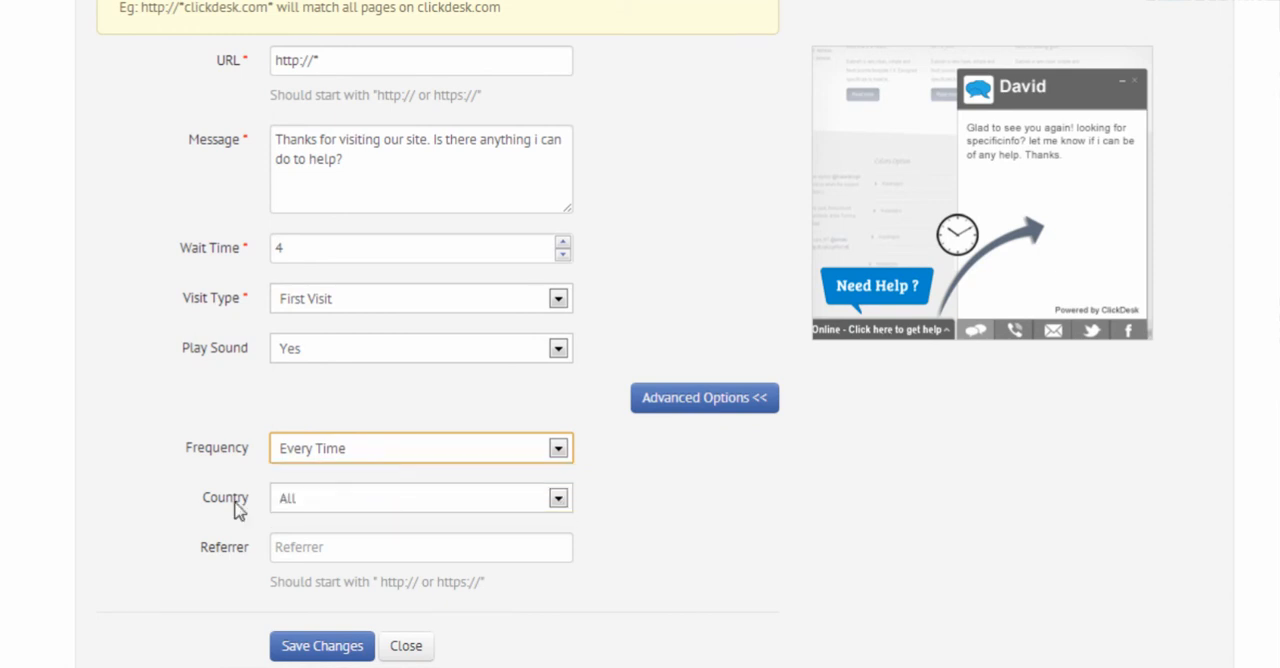
left_click(558, 499)
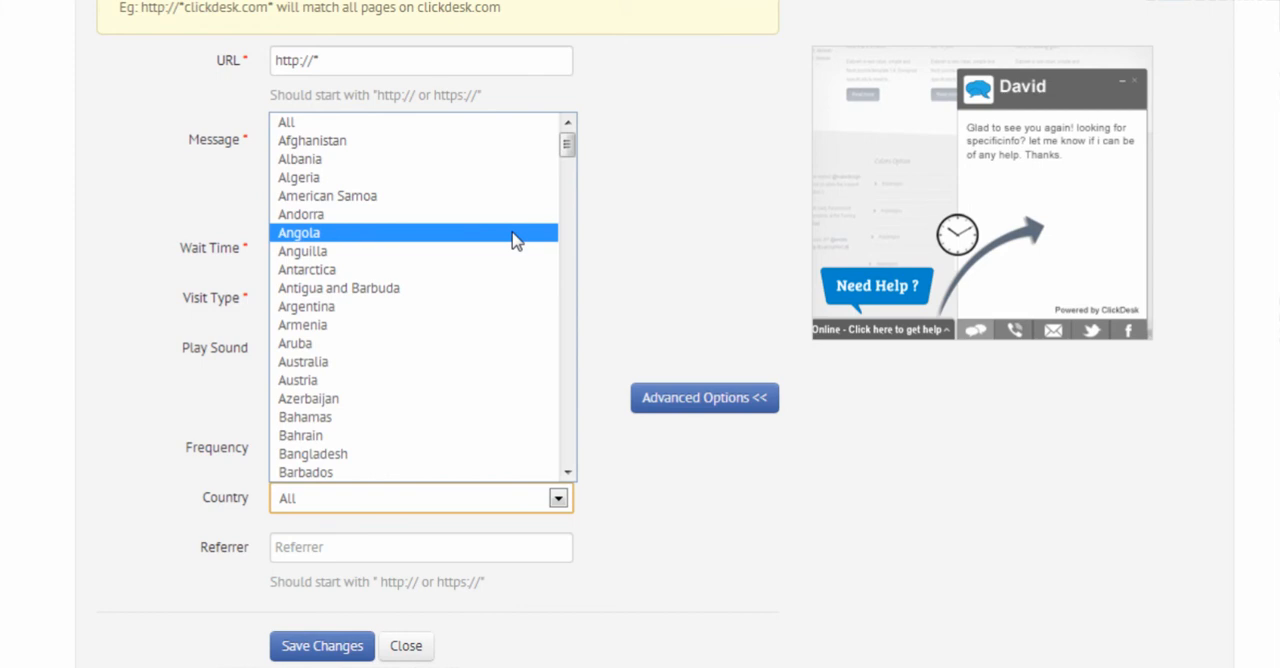
left_click(383, 122)
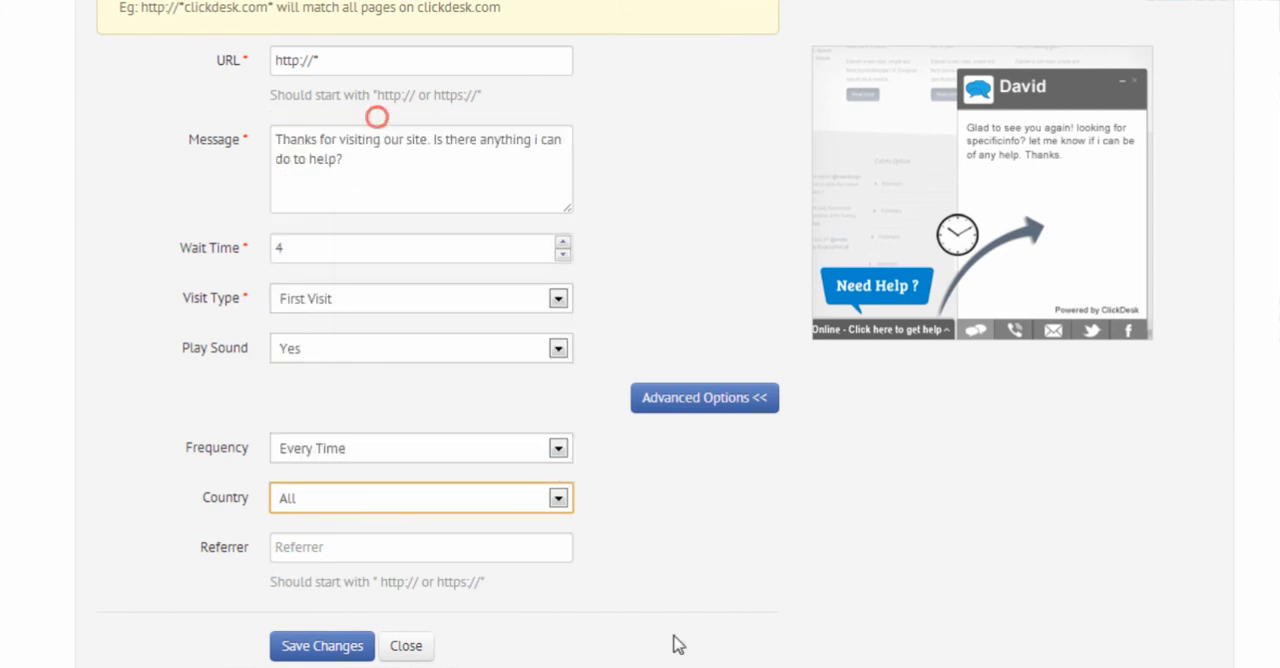
left_click(300, 547)
type("All")
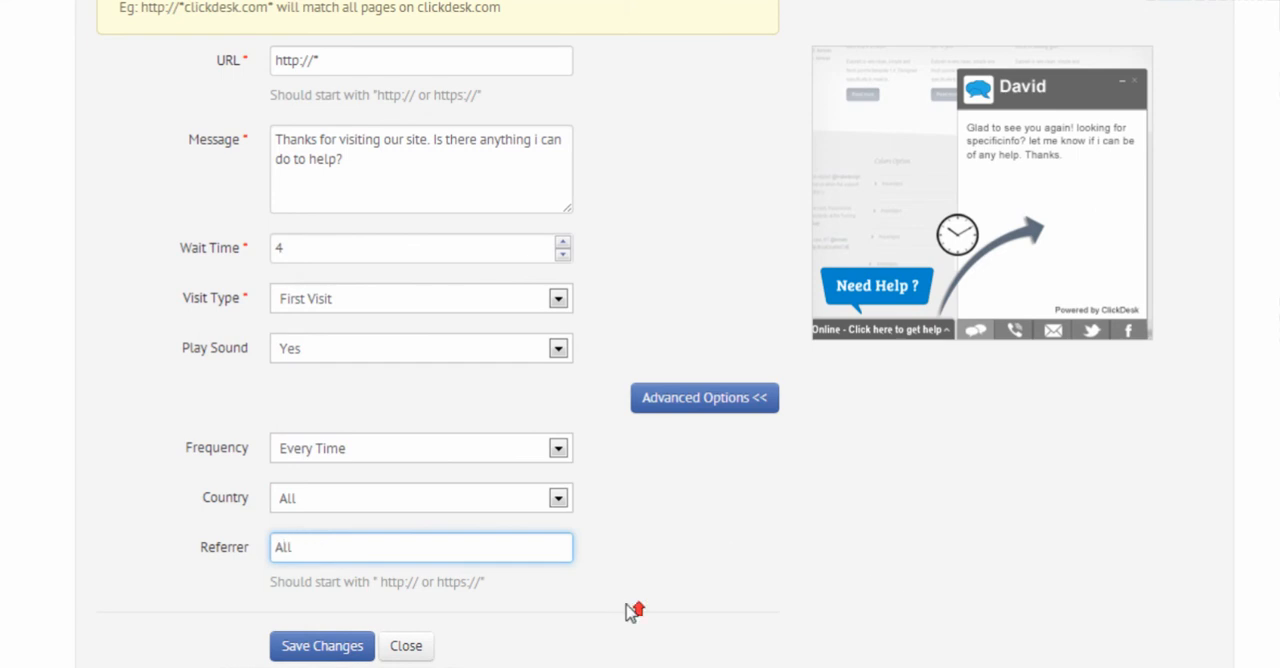
Step: Review the completed first-visit rule from the URL to the referrer and save it
scroll(629, 606, "up", 3)
scroll(663, 486, "down", 1)
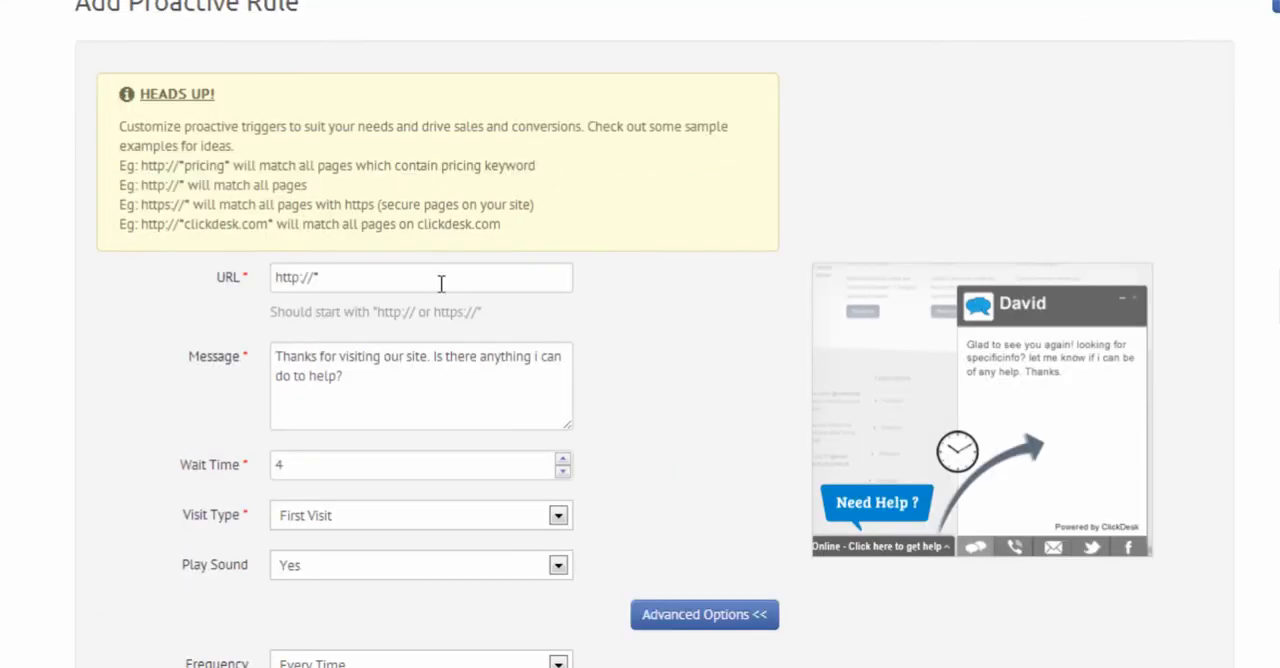
scroll(623, 400, "down", 3)
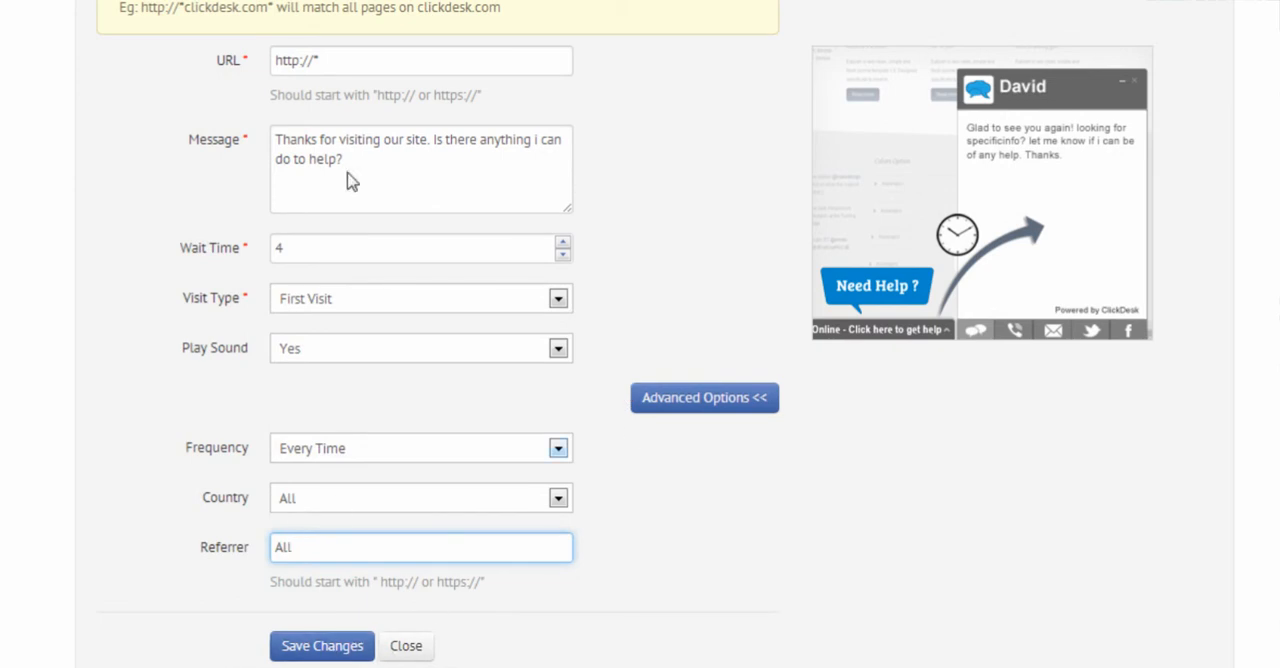
left_click(326, 647)
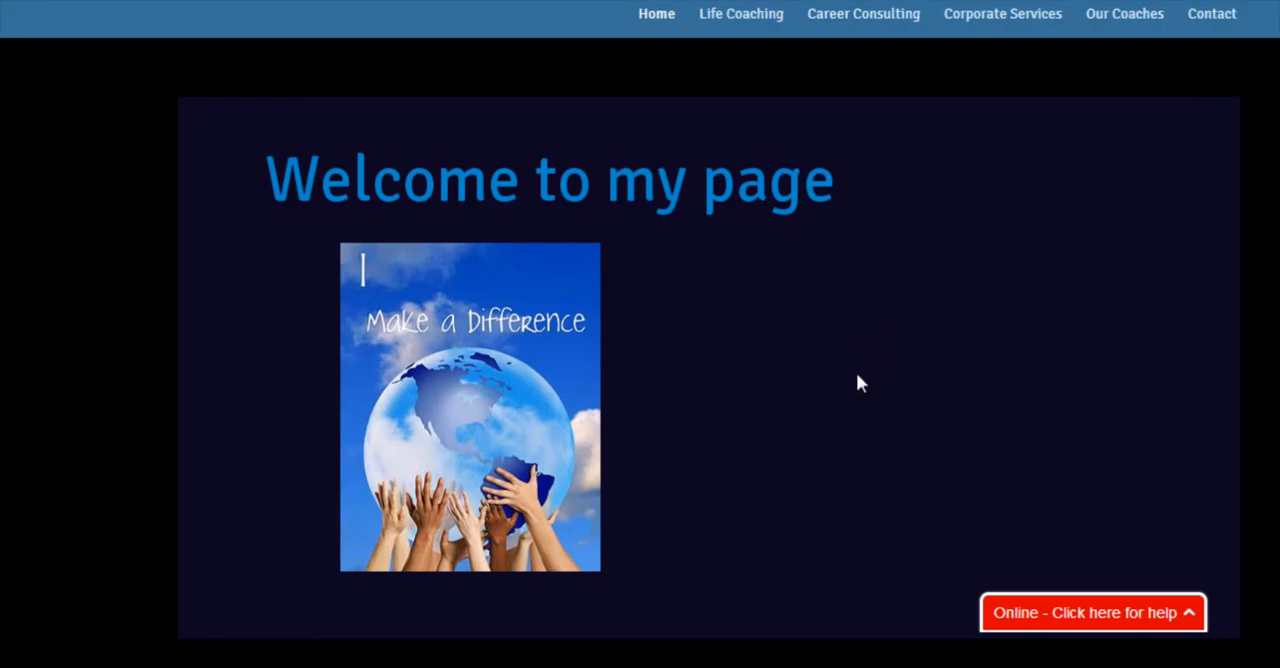
Step: Reload the coaching website to test the proactive greeting, and close the chat window
key("F5")
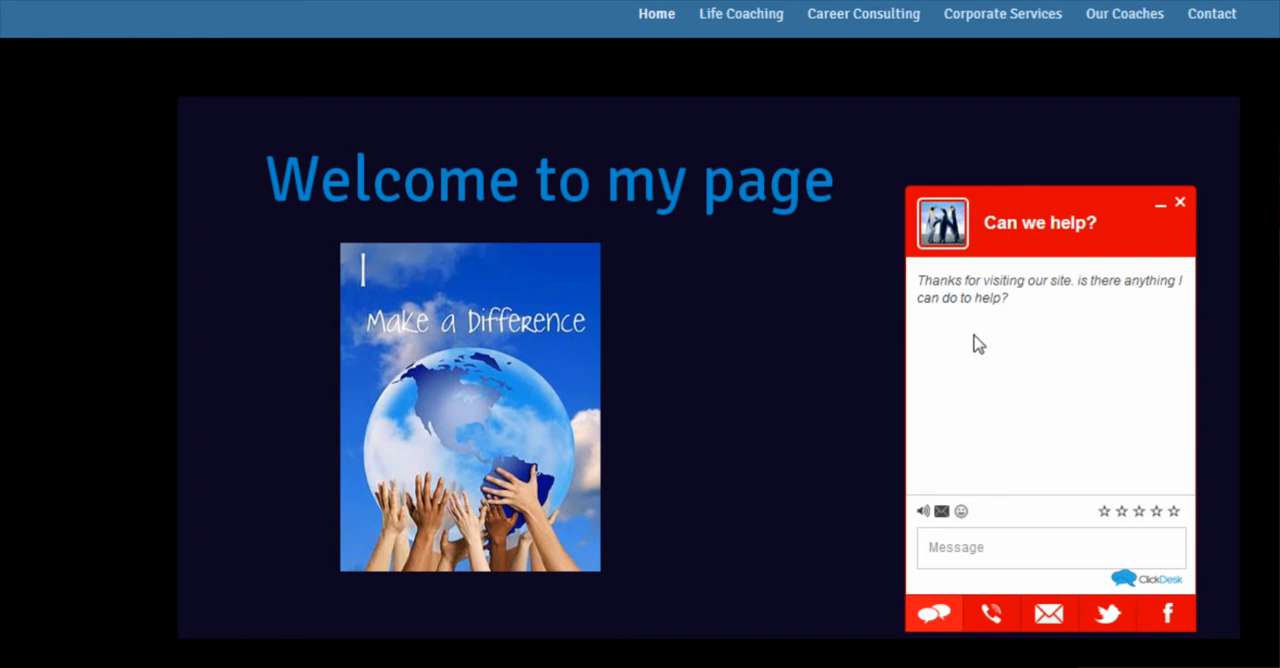
left_click(982, 560)
left_click(1180, 203)
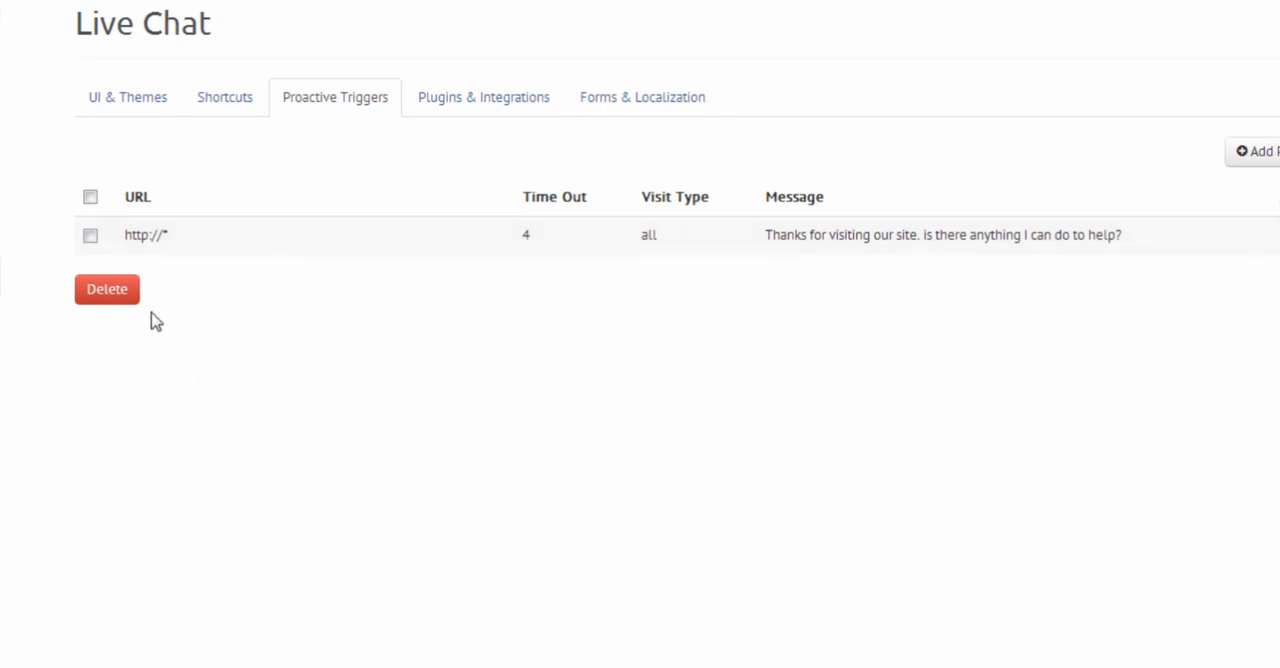
left_click(90, 235)
left_click(107, 289)
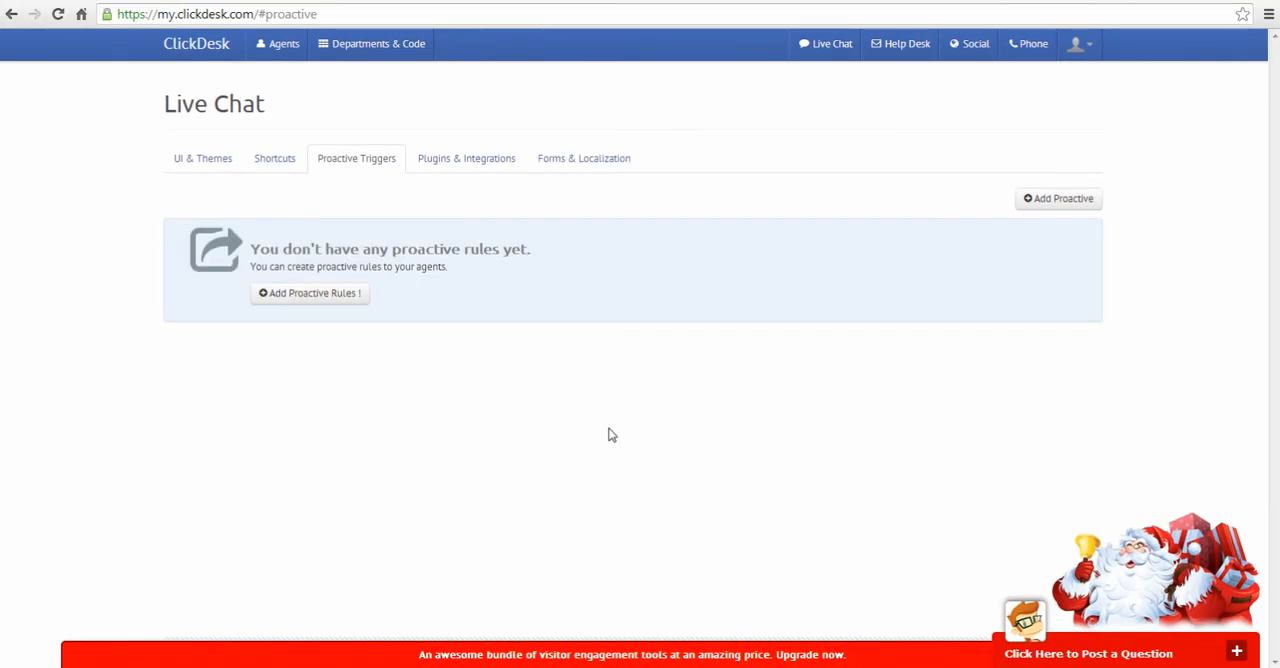
left_click(1062, 200)
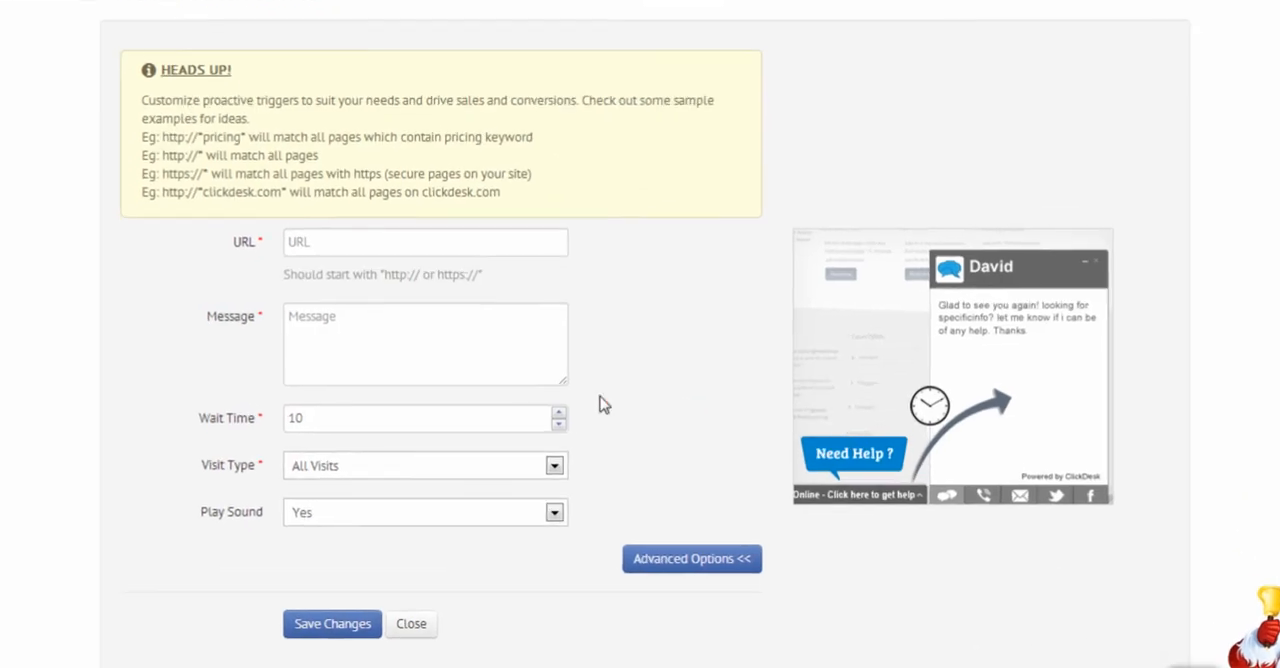
left_click(329, 245)
type("http:")
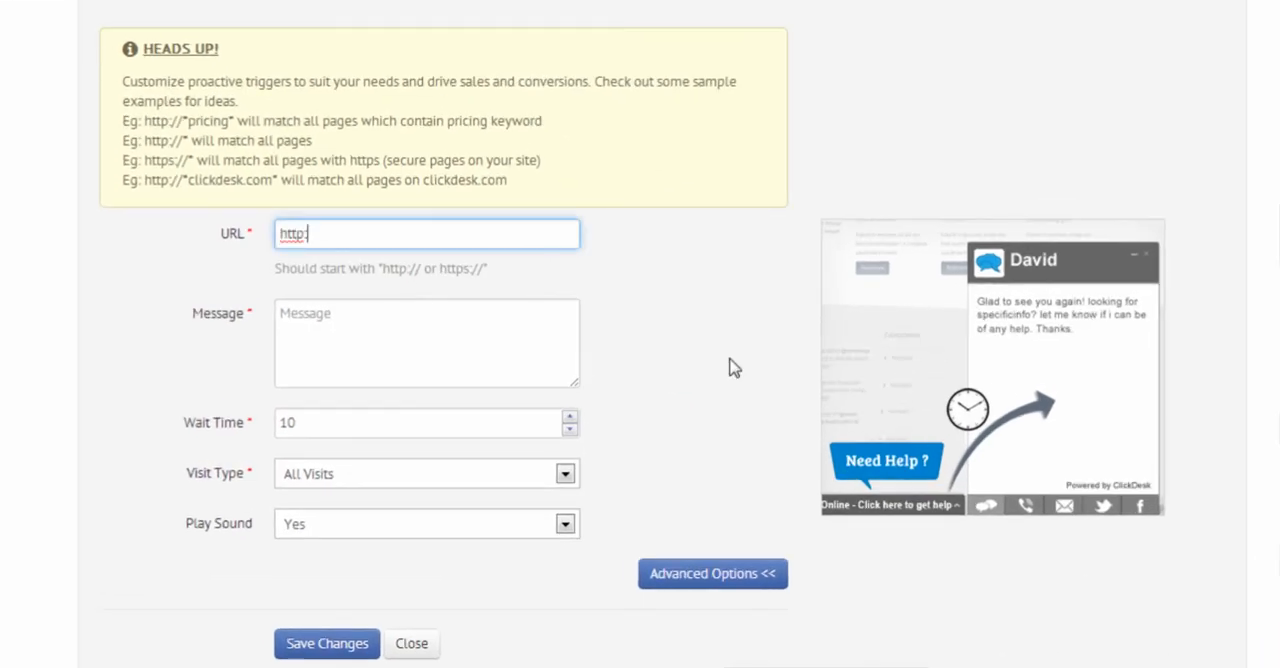
type("//*")
key("Tab")
type("Thanks for coming ")
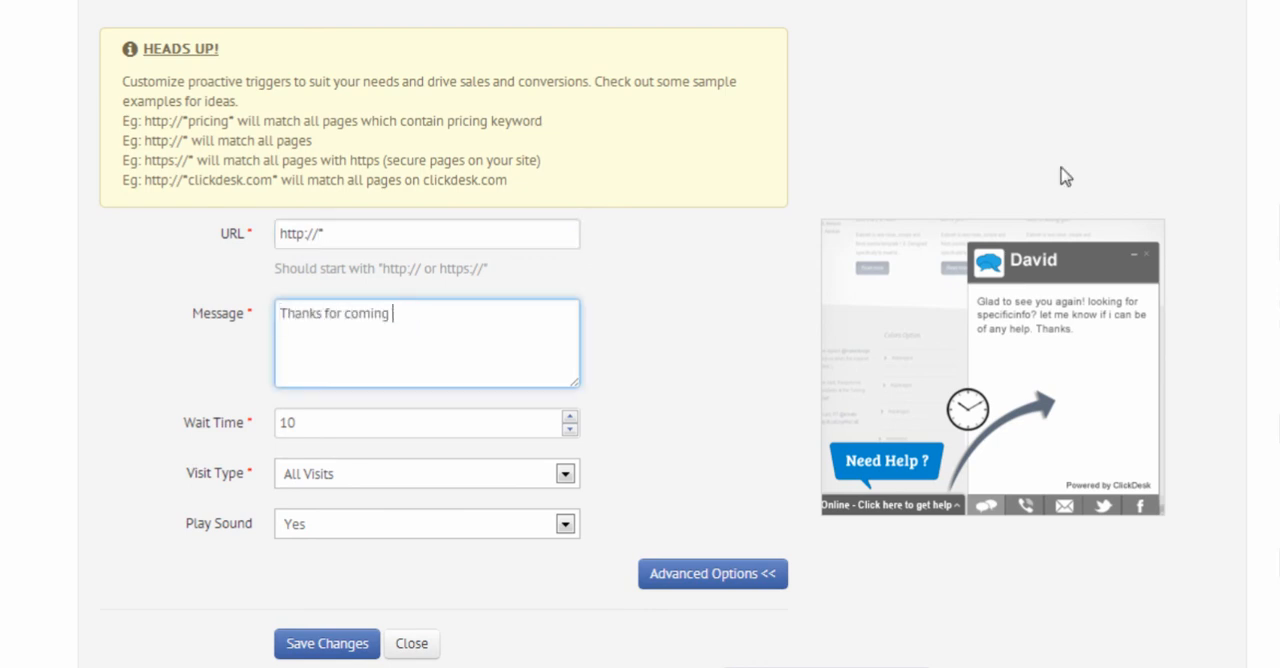
type("back. is there anything I can do to he")
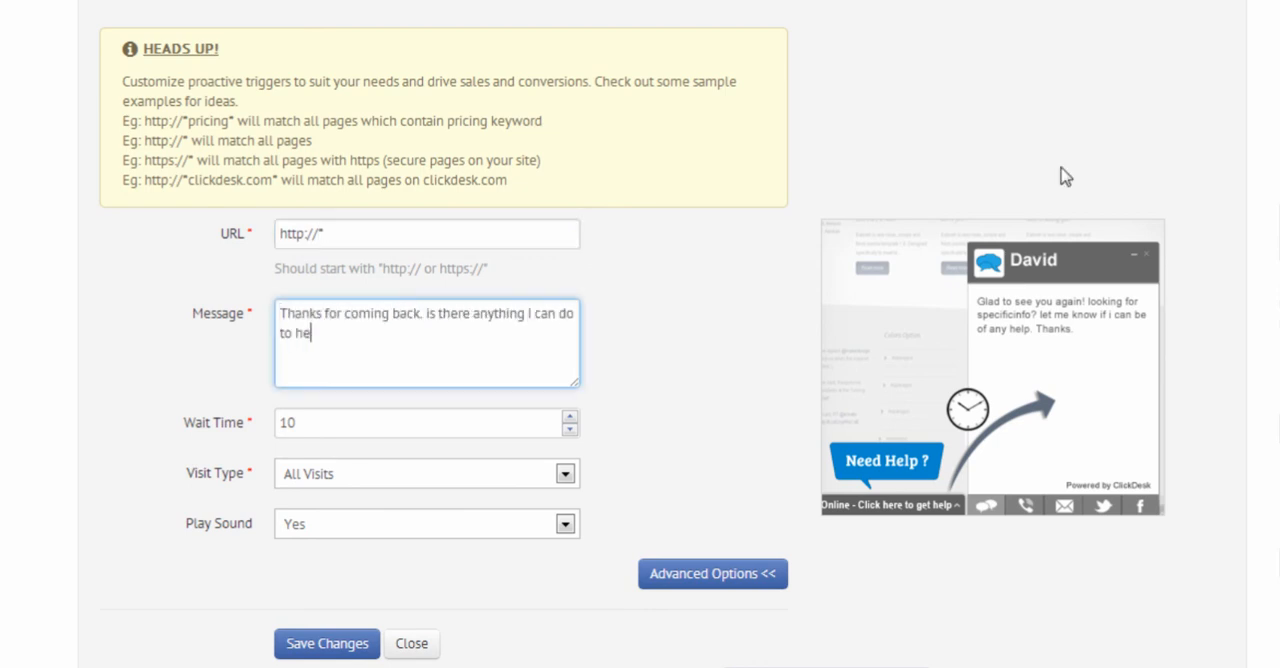
type("lp?")
Step: Set the new rule's wait time to 5 and its visit type to Returning Users
left_click(569, 429)
left_click(569, 429)
left_click(569, 429)
left_click(569, 429)
left_click(569, 429)
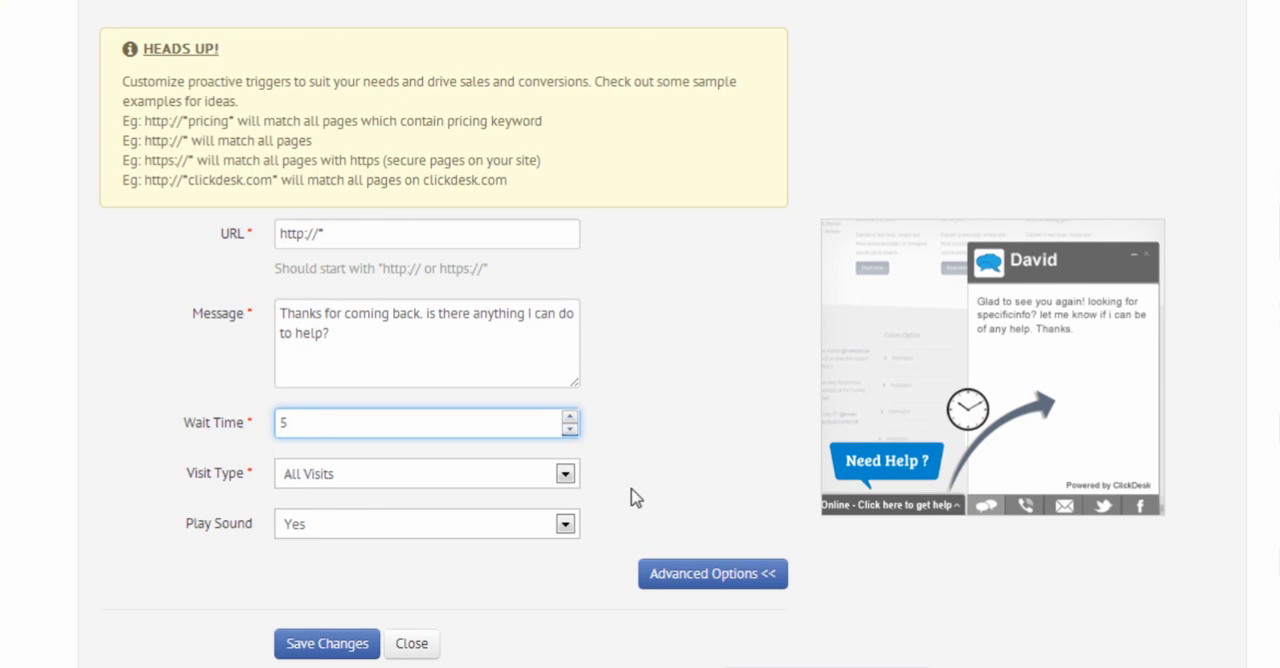
left_click(565, 474)
left_click(365, 538)
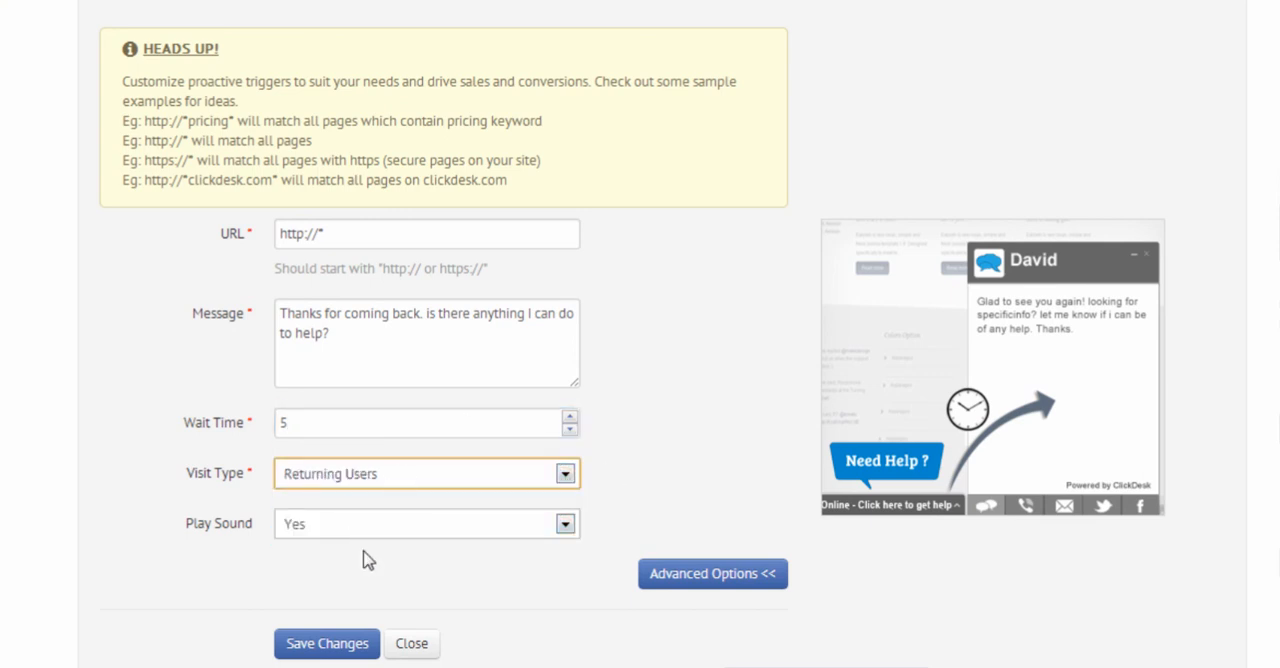
Step: Set the referrer to All in the advanced options and save the returning-users rule
left_click(740, 583)
scroll(349, 547, "down", 1)
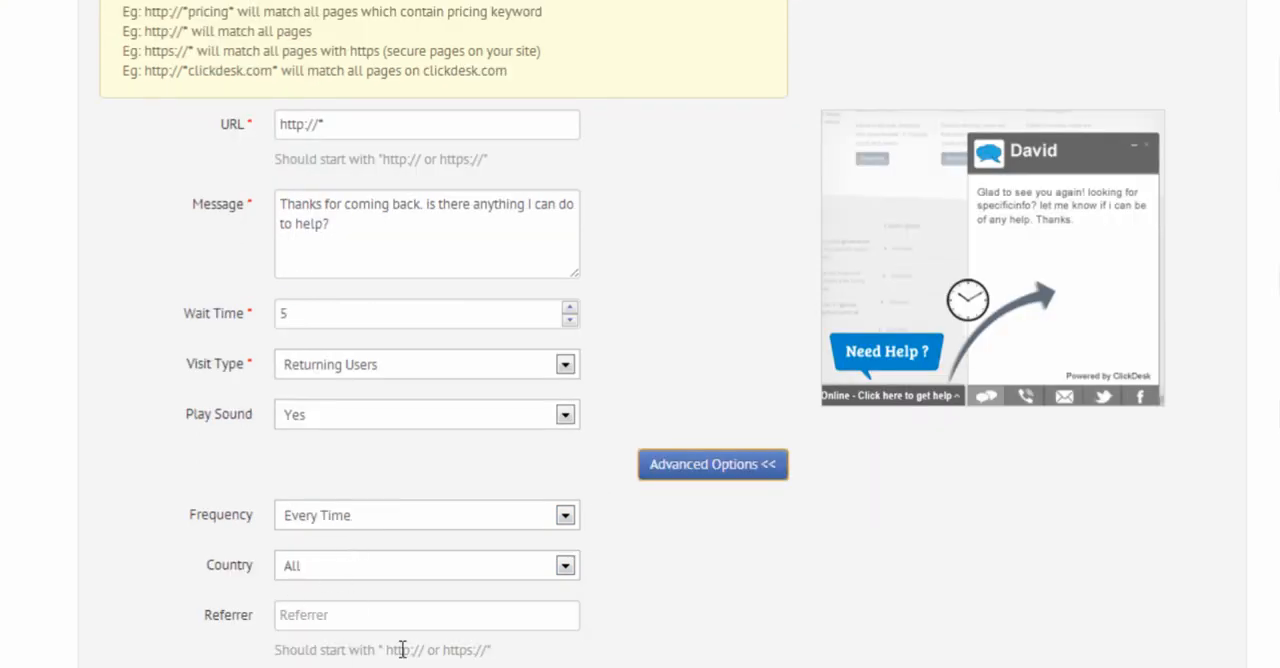
left_click(345, 613)
type("All")
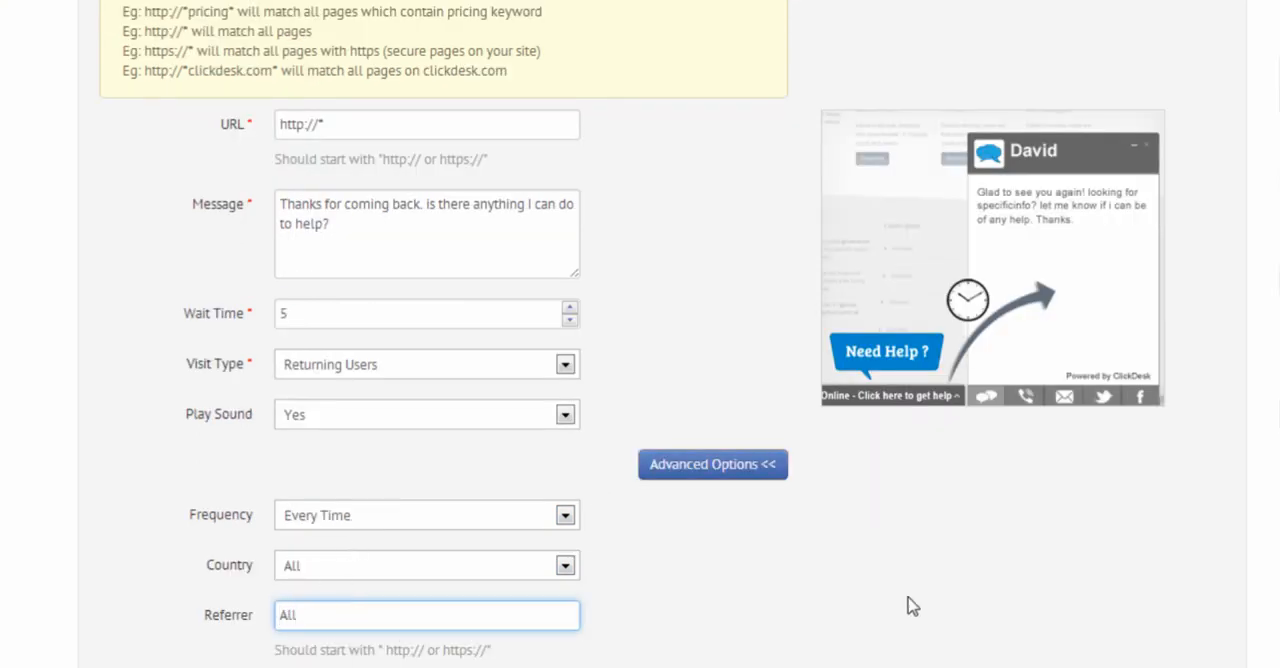
left_click(646, 545)
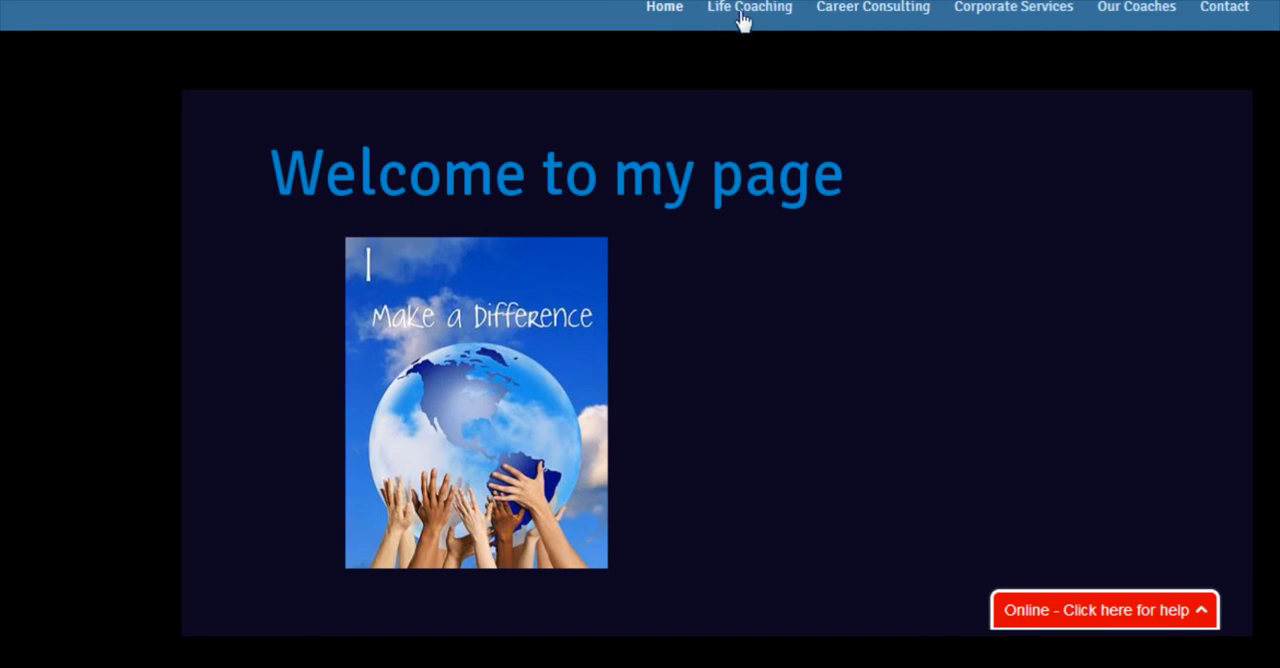
Step: Open the coaching website's Life Coaching page to test the returning-visitor greeting, and switch back to the ClickDesk triggers list
left_click(742, 14)
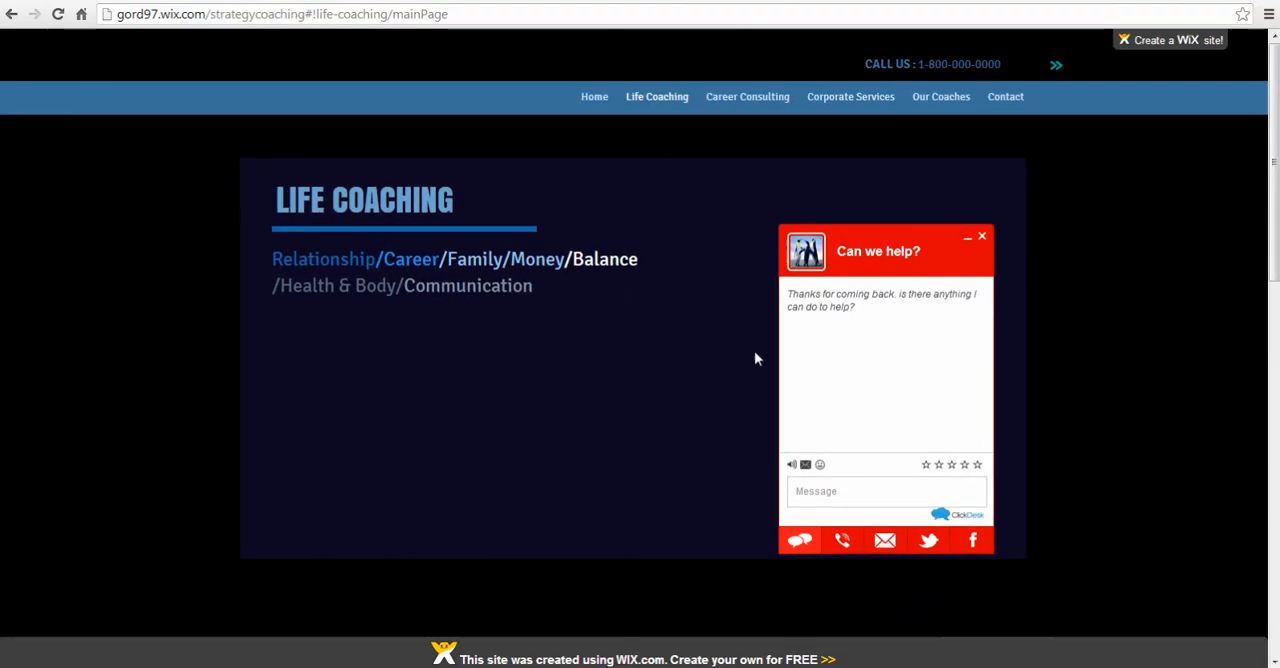
left_click(363, 0)
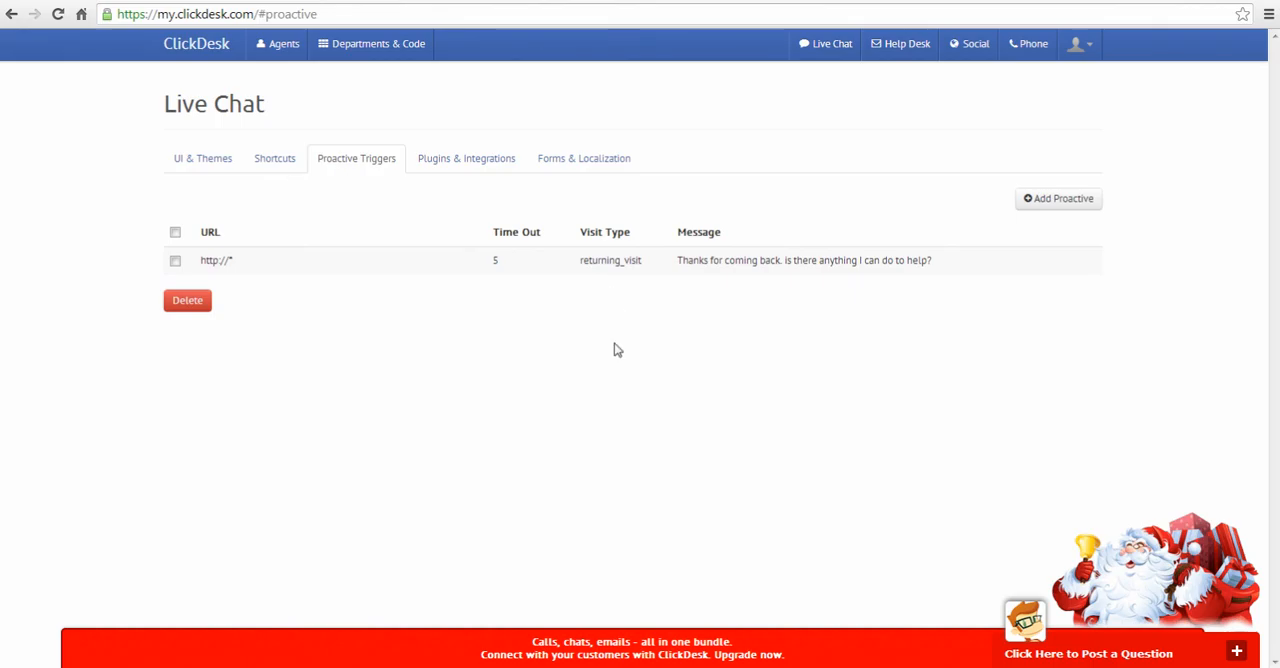